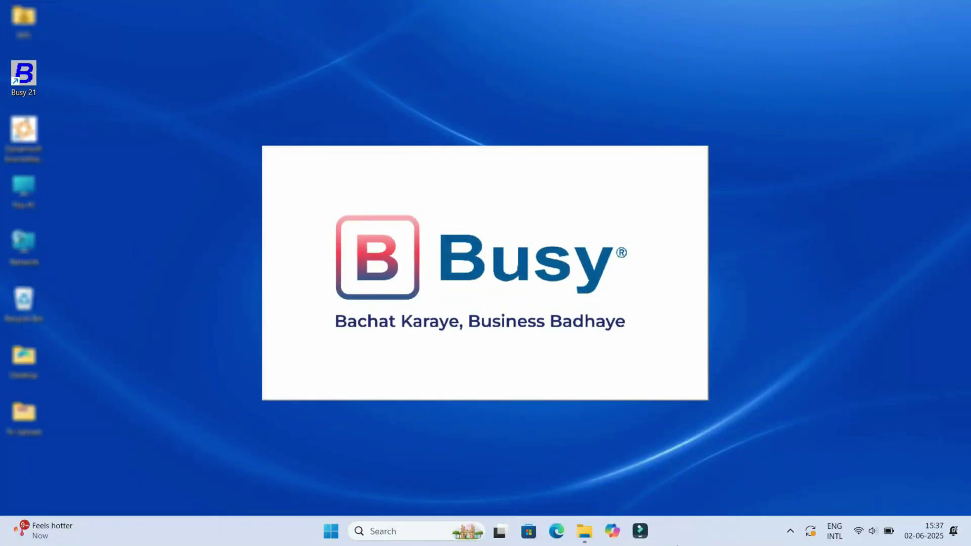
Dismiss the security prompt, start Create Company, and auto-fill details from the GSTIN
{"action": "key", "text": "Return"}
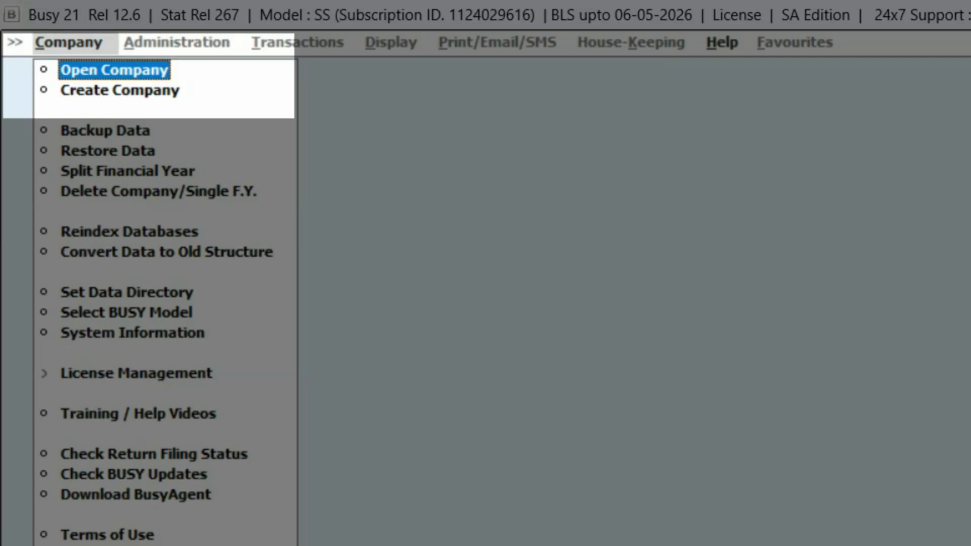
{"action": "key", "text": "Down"}
{"action": "key", "text": "Return"}
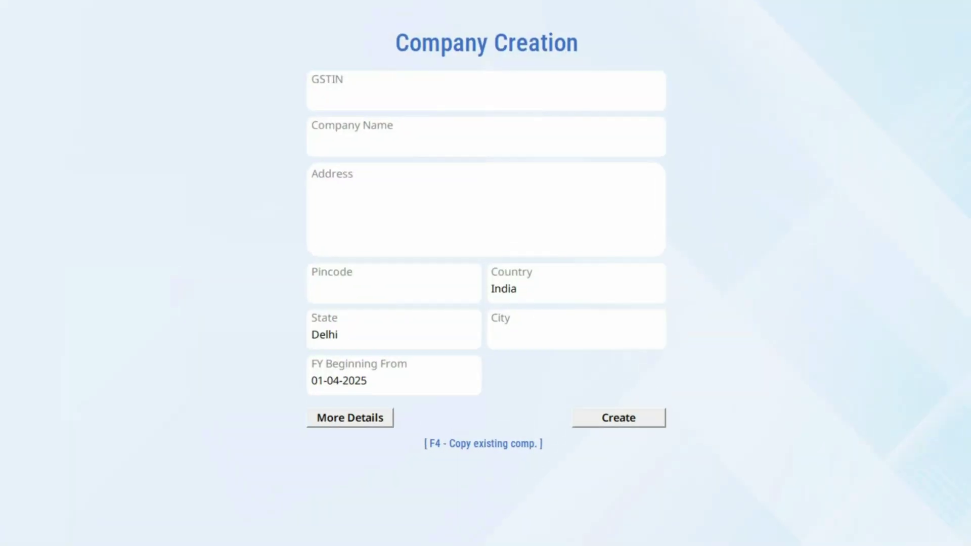
{"action": "key", "text": "Return"}
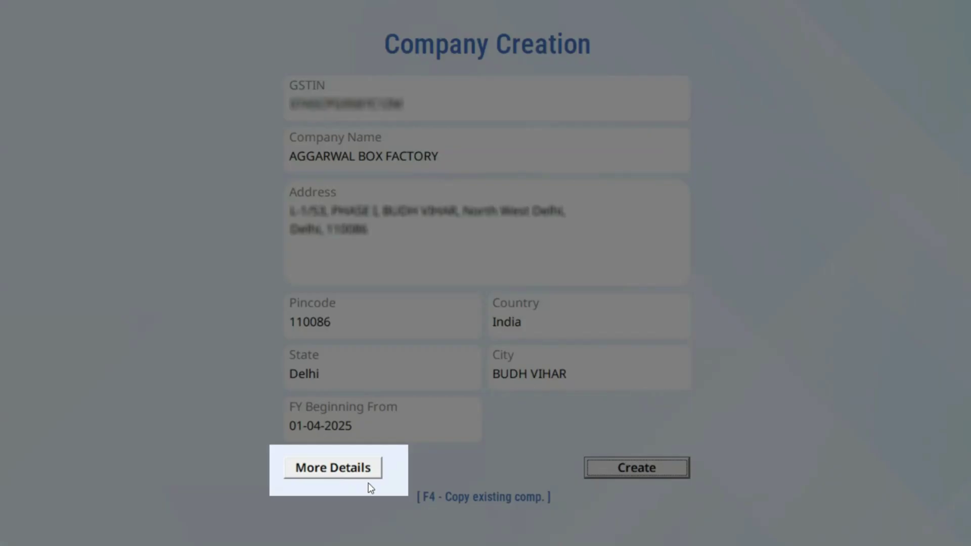
{"action": "left_click", "coordinate": [362, 472]}
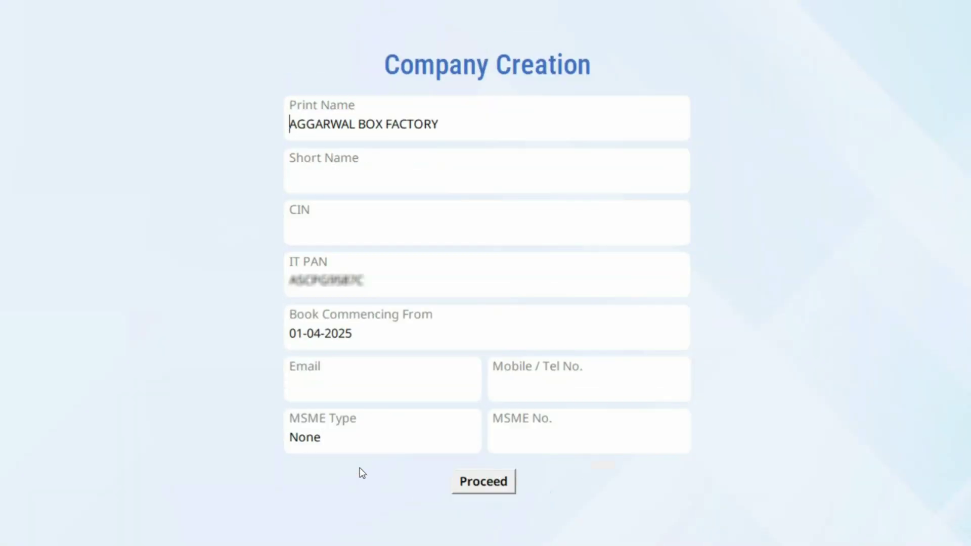
{"action": "key", "text": "Return"}
{"action": "type", "text": "ABF'"}
{"action": "key", "text": "Return"}
{"action": "key", "text": "Return"}
{"action": "key", "text": "Return"}
{"action": "key", "text": "Return"}
{"action": "key", "text": "Return"}
{"action": "type", "text": "9898989898"}
{"action": "key", "text": "Return"}
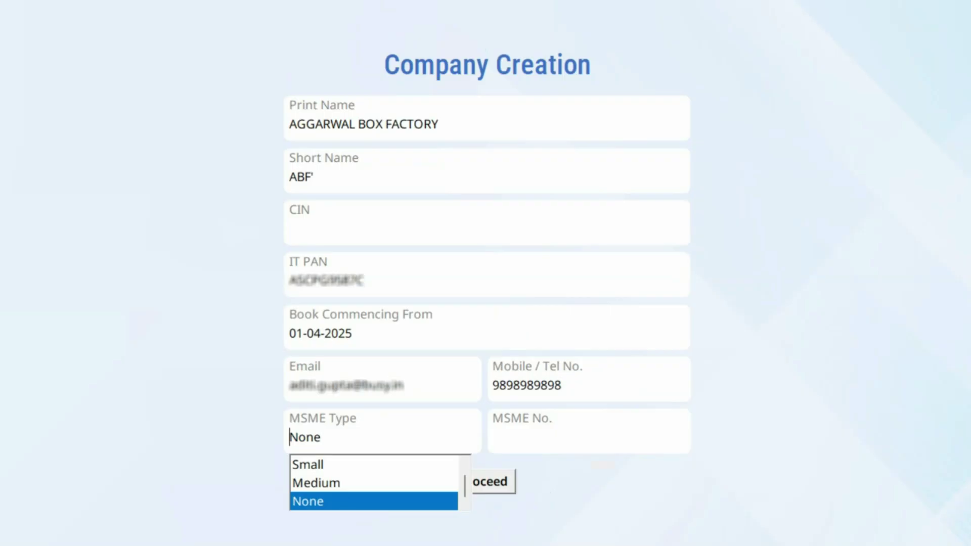
{"action": "key", "text": "Return"}
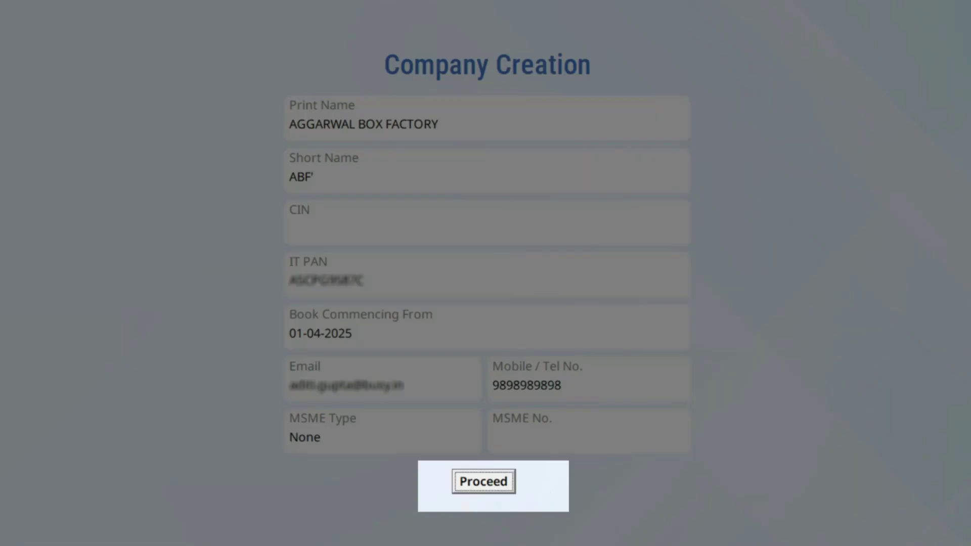
Return to the main creation form and view the copy-from-existing-company list
{"action": "key", "text": "Return"}
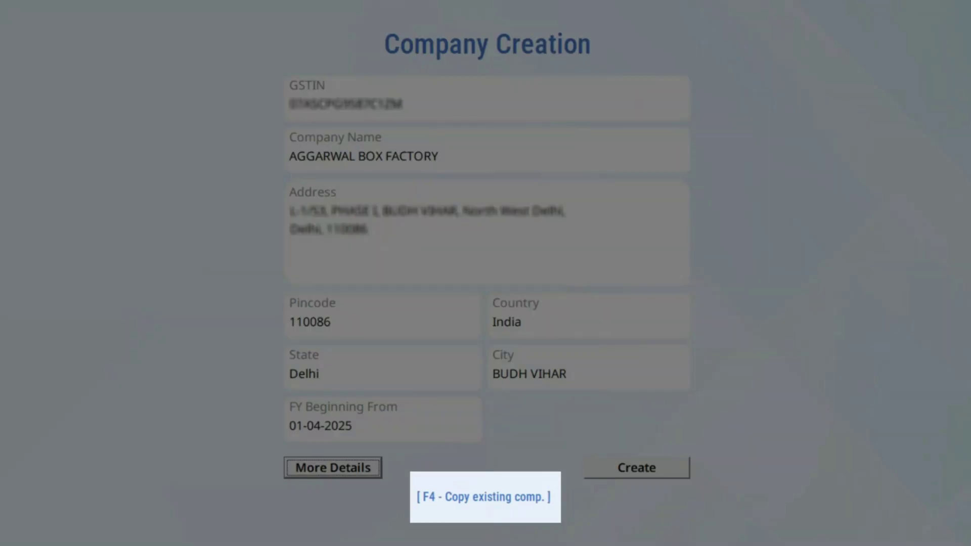
{"action": "key", "text": "F4"}
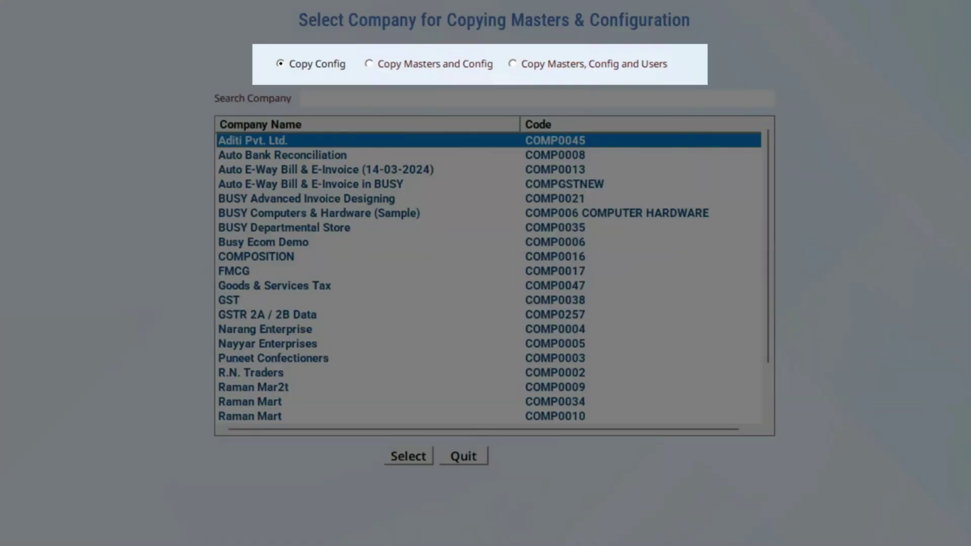
Skip copying settings and create AGGARWAL BOX FACTORY for FY 2025-26
{"action": "key", "text": "Return"}
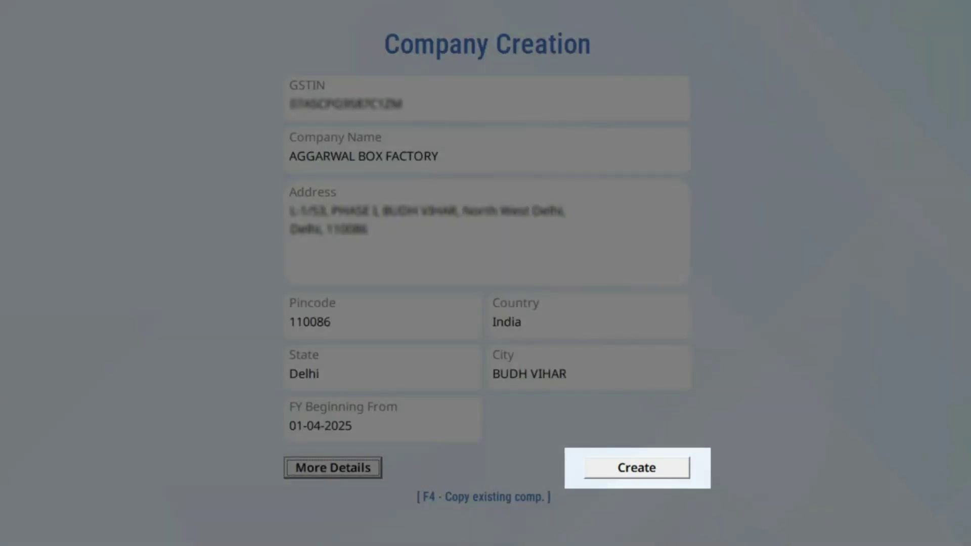
{"action": "key", "text": "Return"}
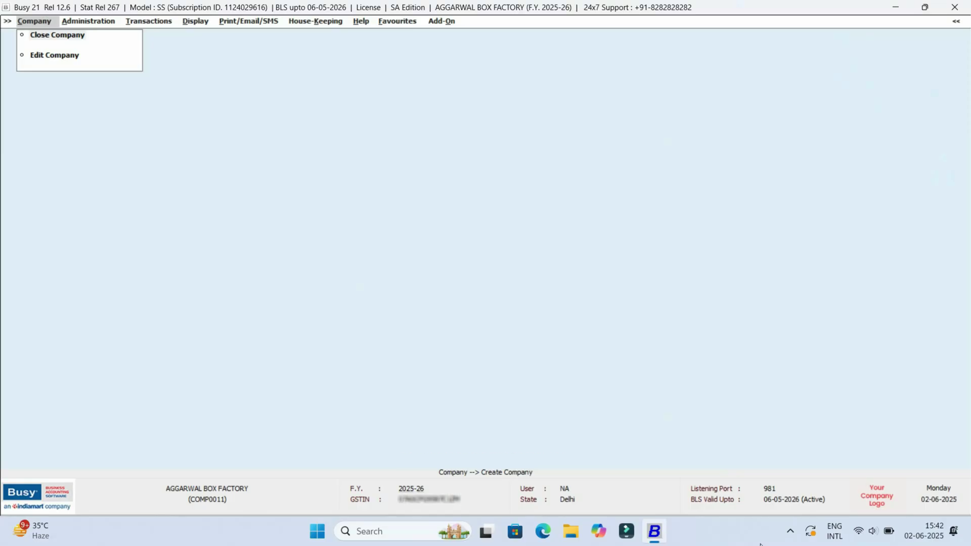